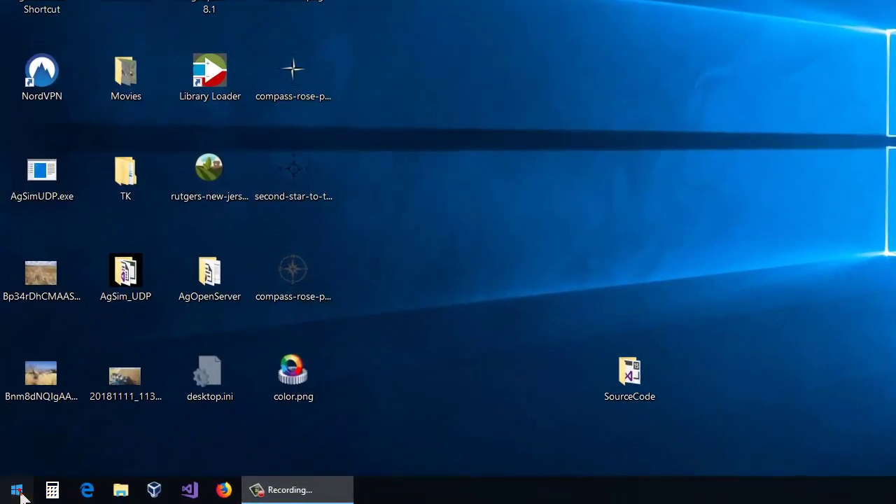
- Search the Start menu for 'DEVIC' so Device Manager appears in the results
{"action": "left_click", "coordinate": [17, 490]}
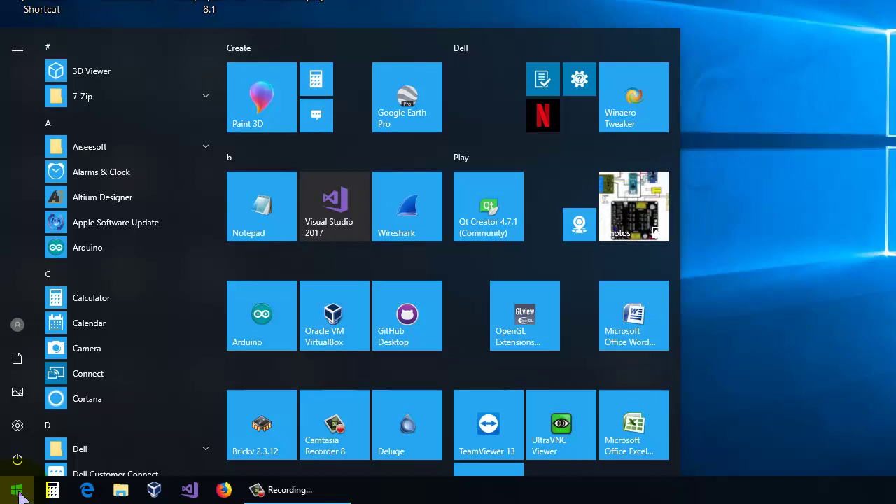
{"action": "right_click", "coordinate": [19, 494]}
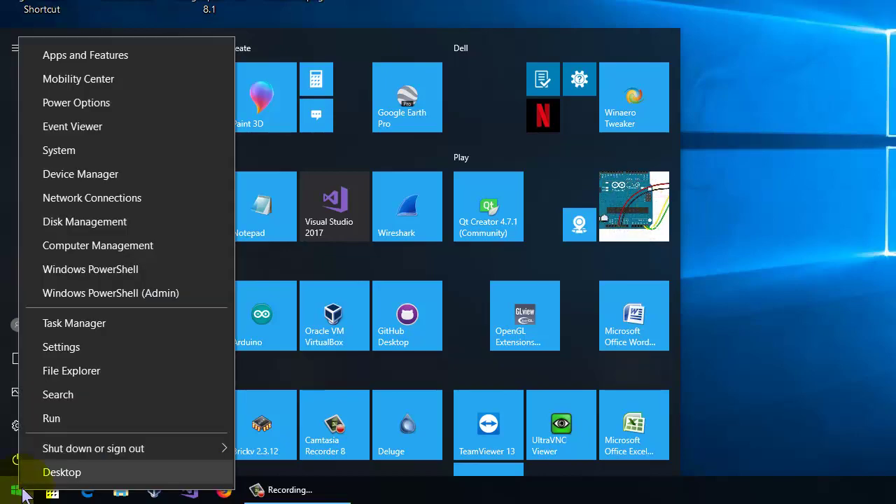
{"action": "left_click", "coordinate": [23, 492]}
{"action": "left_click", "coordinate": [23, 494]}
{"action": "left_click", "coordinate": [23, 494]}
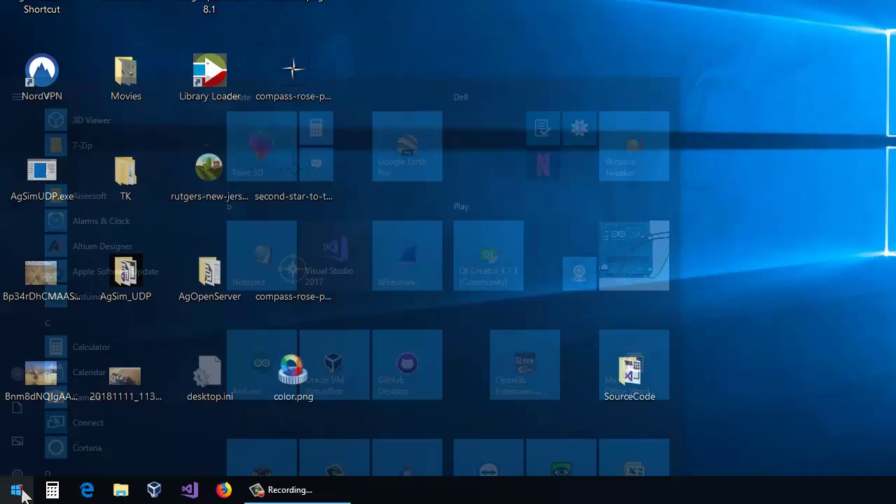
{"action": "left_click", "coordinate": [23, 494]}
{"action": "type", "text": "DEVIC"}
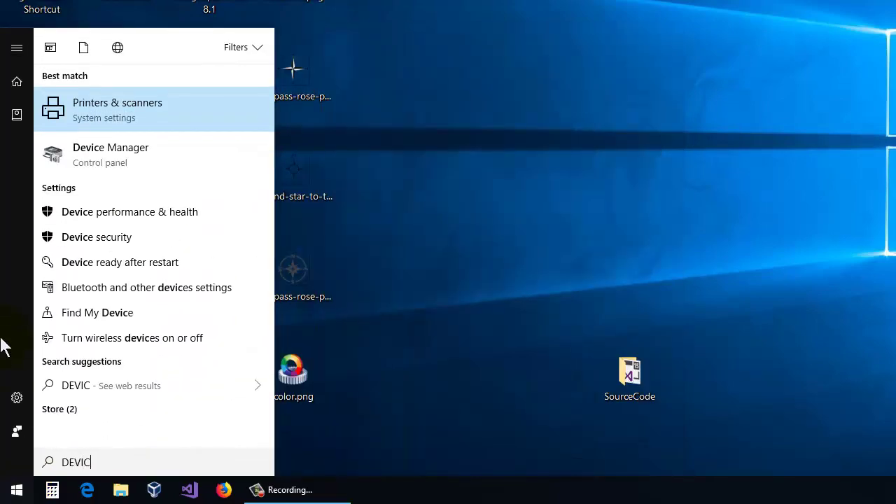
- Launch Device Manager, scroll through its device categories, then close it with Alt+F4
{"action": "left_click", "coordinate": [128, 153]}
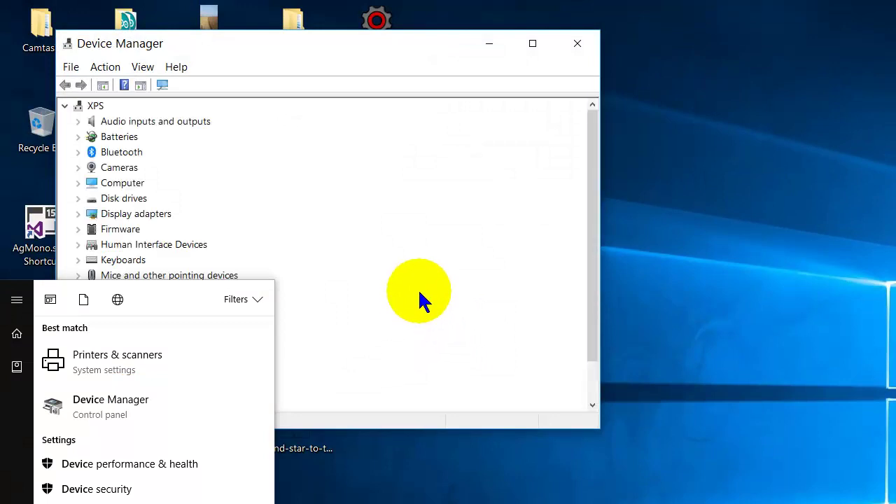
{"action": "scroll", "coordinate": [228, 275], "scroll_direction": "down", "scroll_amount": 1}
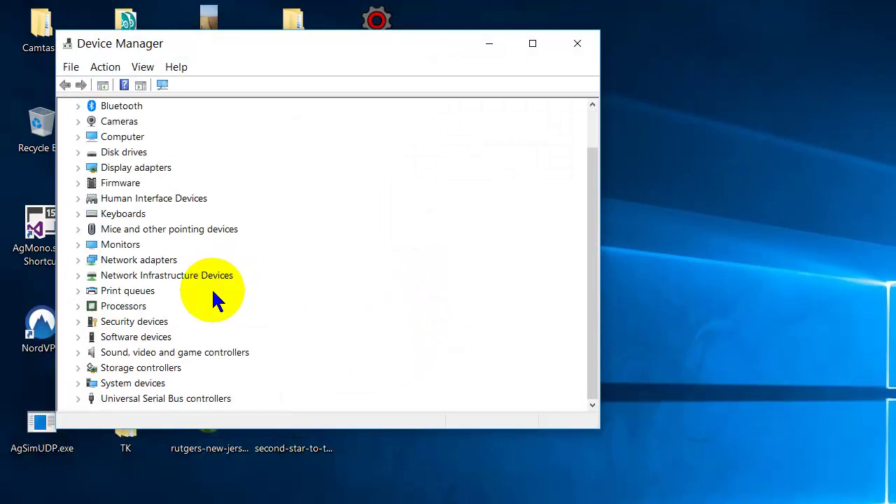
{"action": "scroll", "coordinate": [196, 276], "scroll_direction": "up", "scroll_amount": 1}
{"action": "scroll", "coordinate": [197, 279], "scroll_direction": "down", "scroll_amount": 1}
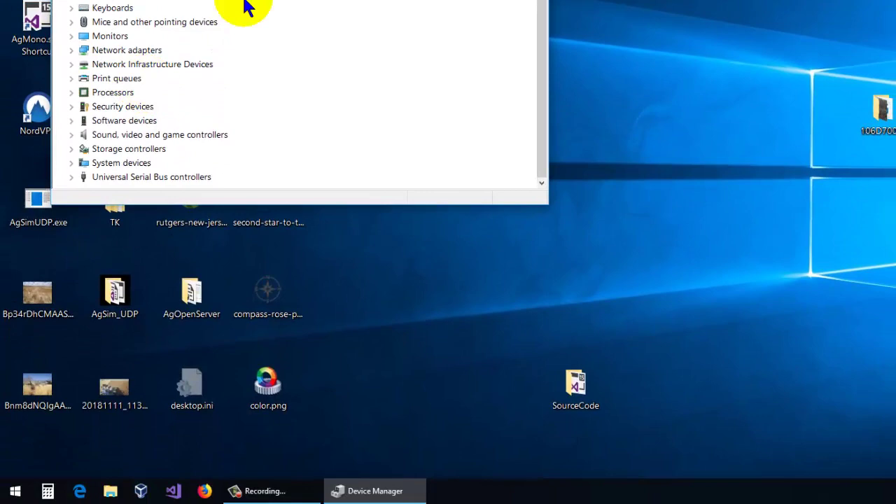
{"action": "key", "text": "alt+F4"}
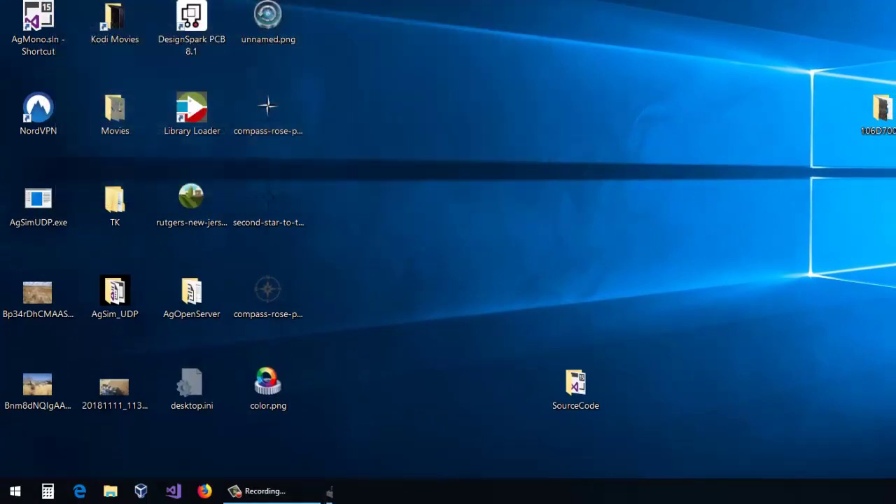
- Search the Start menu for 'MY' to bring up This PC
{"action": "left_click", "coordinate": [16, 497]}
{"action": "left_click", "coordinate": [16, 497]}
{"action": "left_click", "coordinate": [16, 496]}
{"action": "type", "text": "MT"}
{"action": "key", "text": "BackSpace"}
{"action": "type", "text": "Y"}
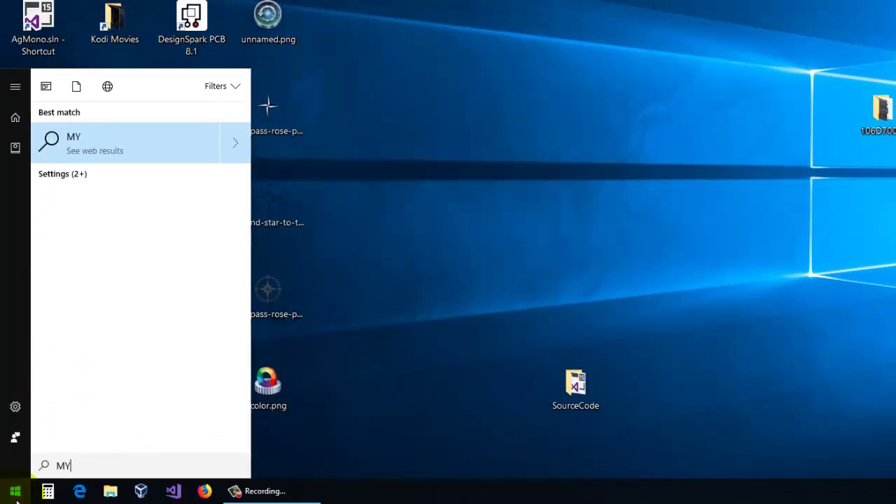
- Go from This PC Properties through Advanced system settings to the Environment Variables dialog
{"action": "right_click", "coordinate": [82, 146]}
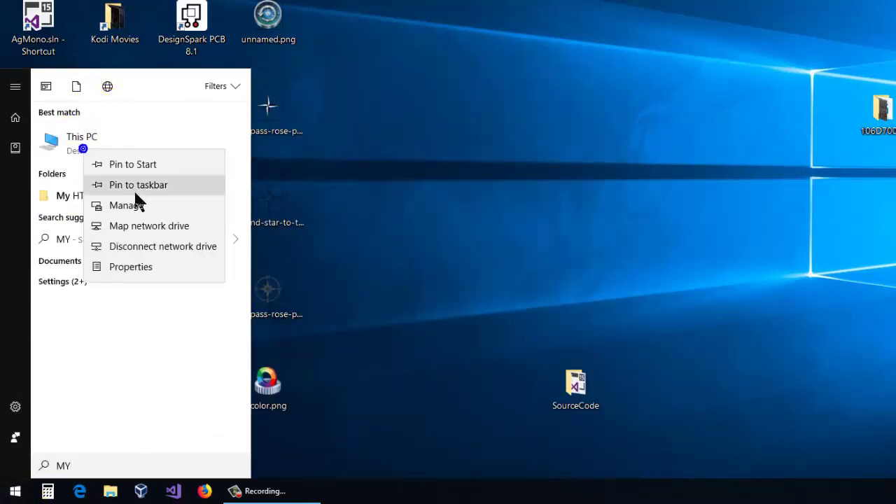
{"action": "left_click", "coordinate": [134, 266]}
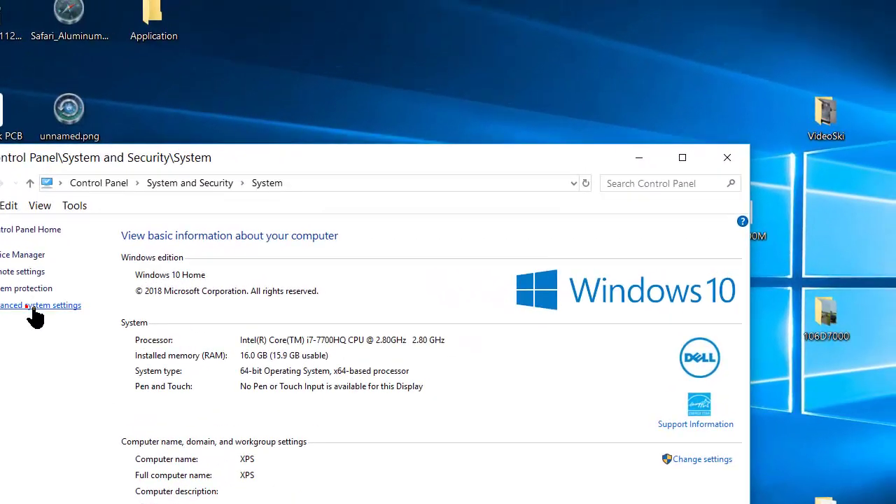
{"action": "left_click", "coordinate": [127, 254]}
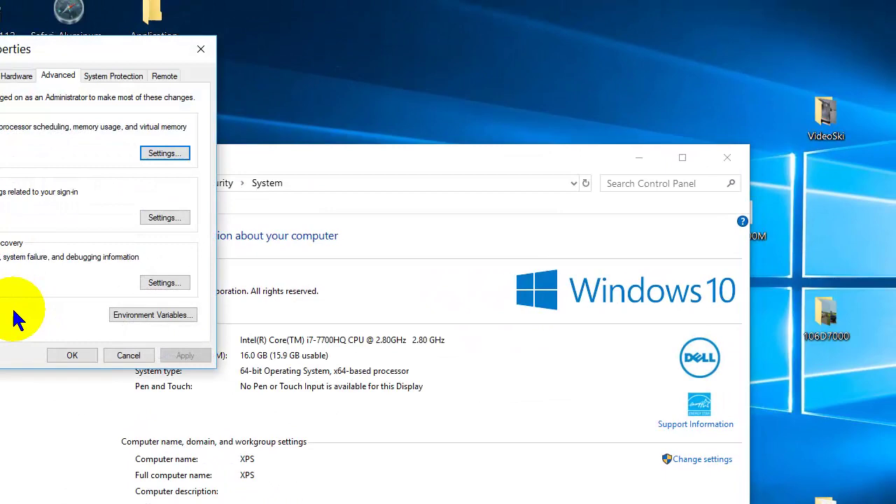
{"action": "left_click", "coordinate": [155, 315]}
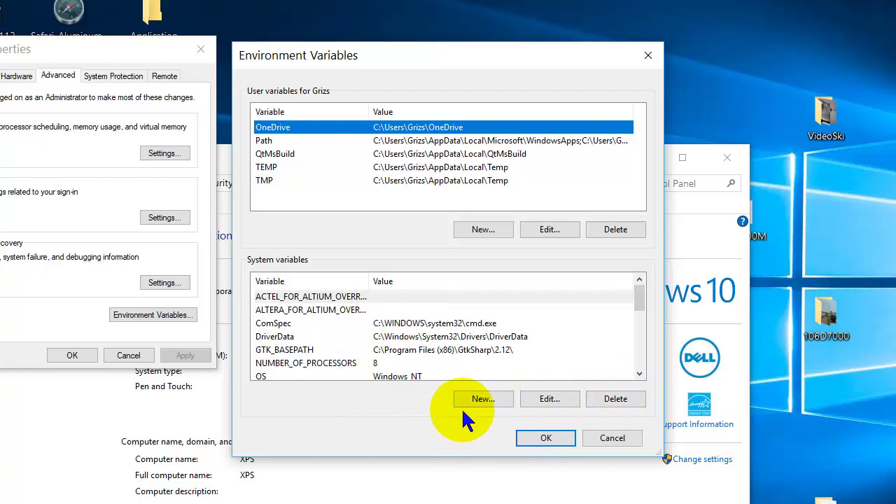
- Add system variable DEVMGR_SHOW_NONPRESENT_DEVICES with value 1 and close Environment Variables
{"action": "left_click", "coordinate": [492, 400]}
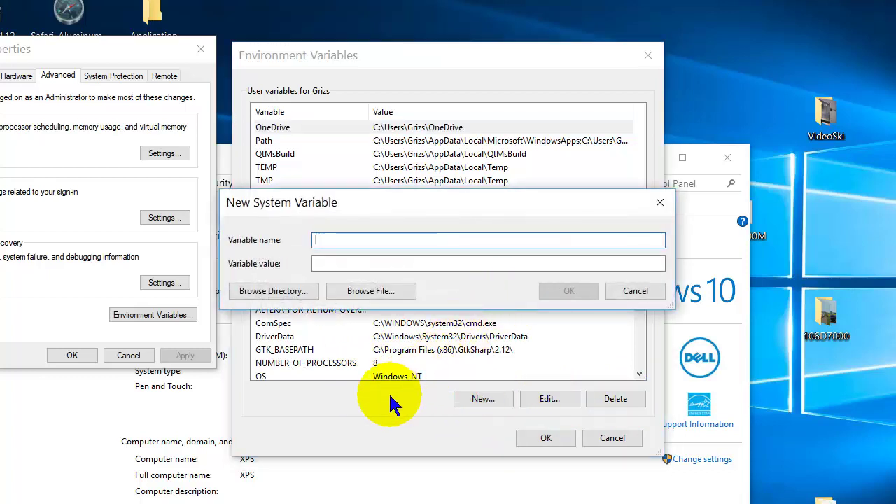
{"action": "type", "text": "DEV"}
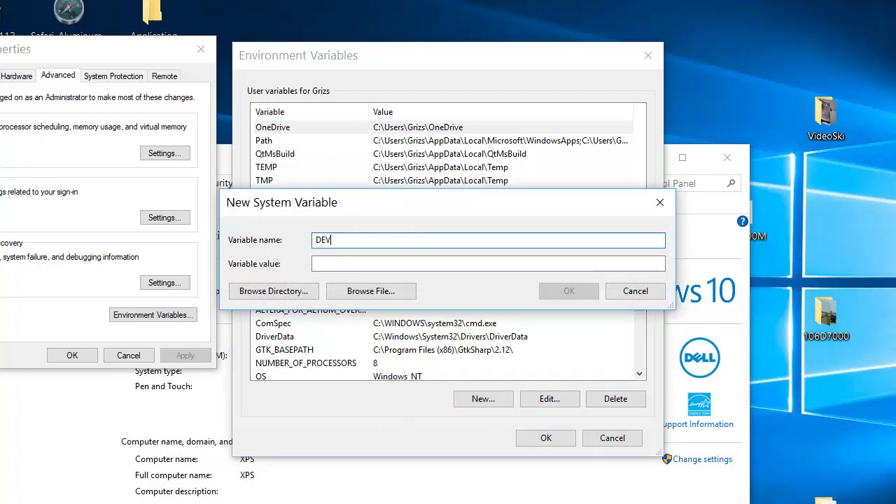
{"action": "type", "text": "MGR_SHOW_NONPRESENT_DEVICES"}
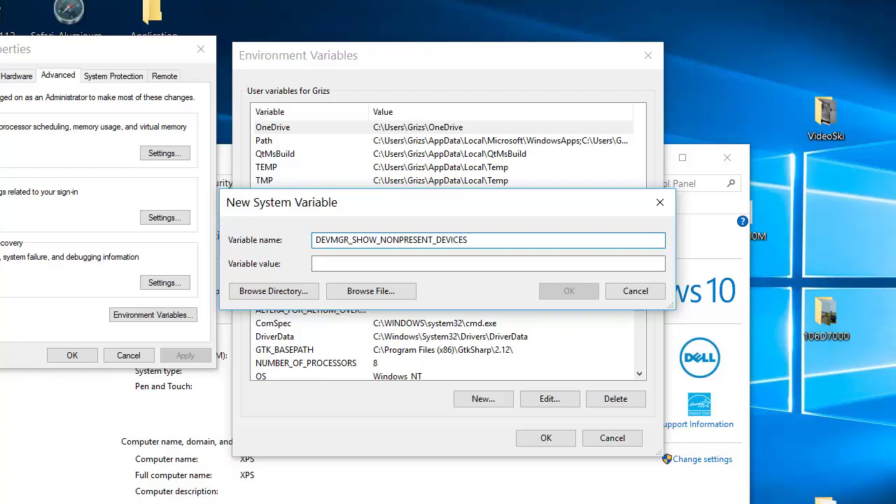
{"action": "key", "text": "Tab"}
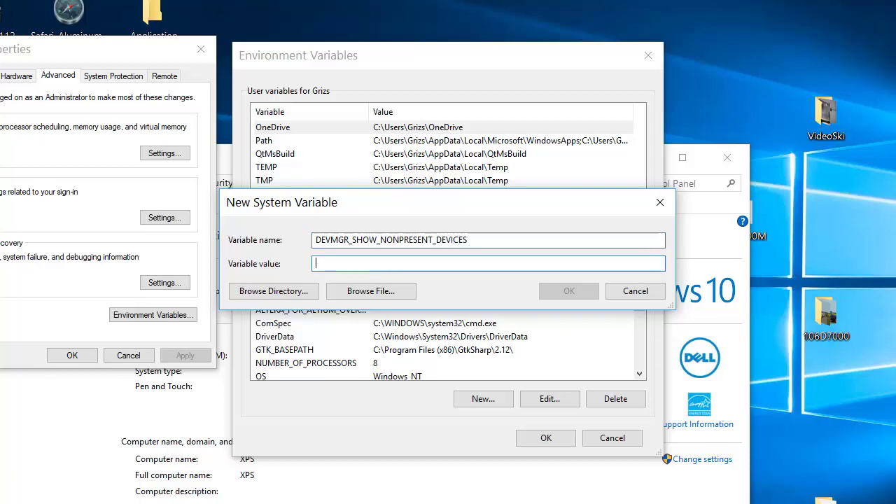
{"action": "type", "text": "1"}
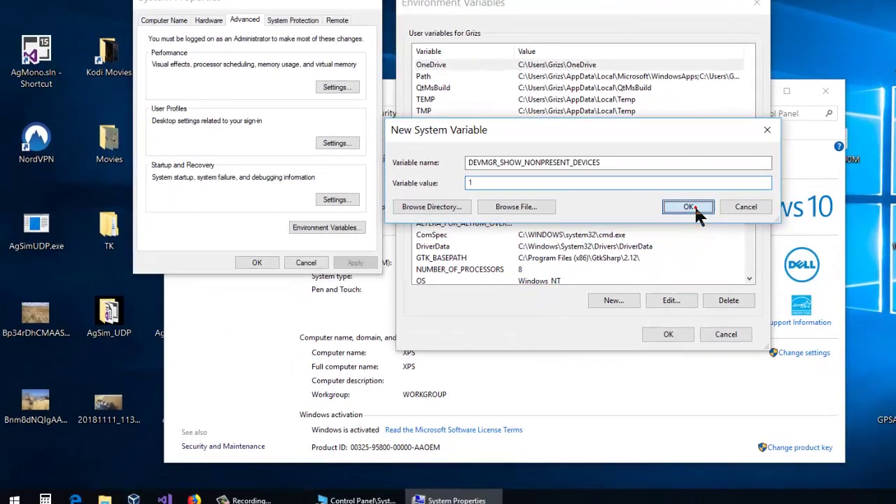
{"action": "left_click", "coordinate": [679, 216]}
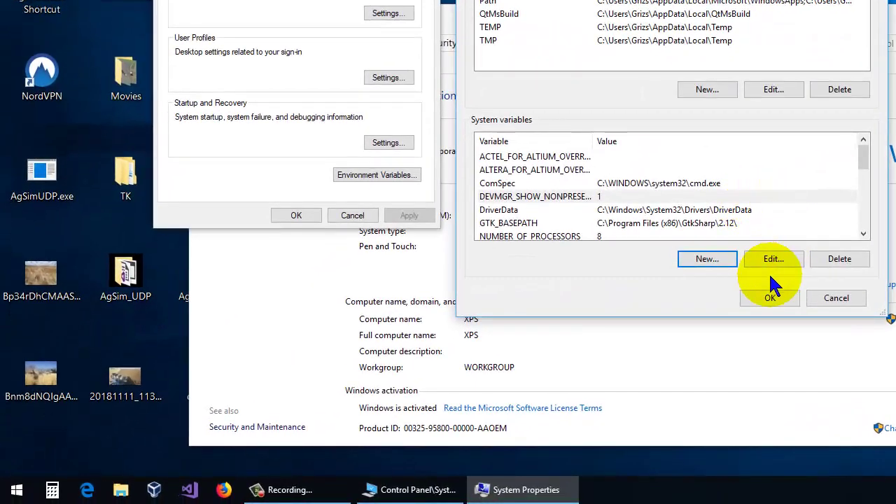
{"action": "left_click", "coordinate": [769, 298]}
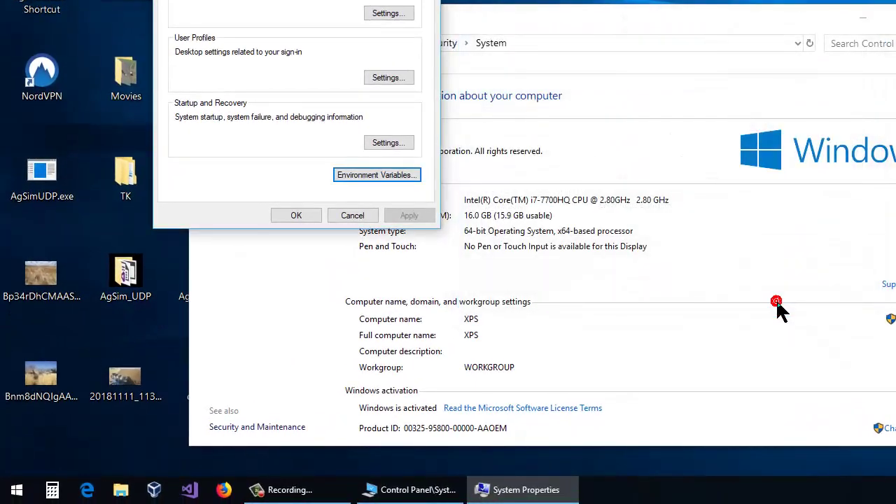
- Close System Properties keeping changes and relaunch Device Manager via a 'DEVIC' Start search
{"action": "left_click", "coordinate": [288, 216]}
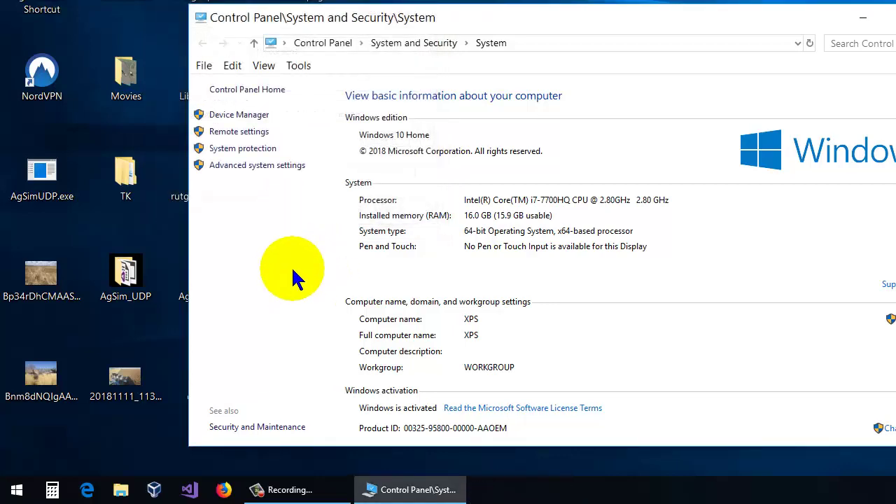
{"action": "left_click", "coordinate": [17, 490]}
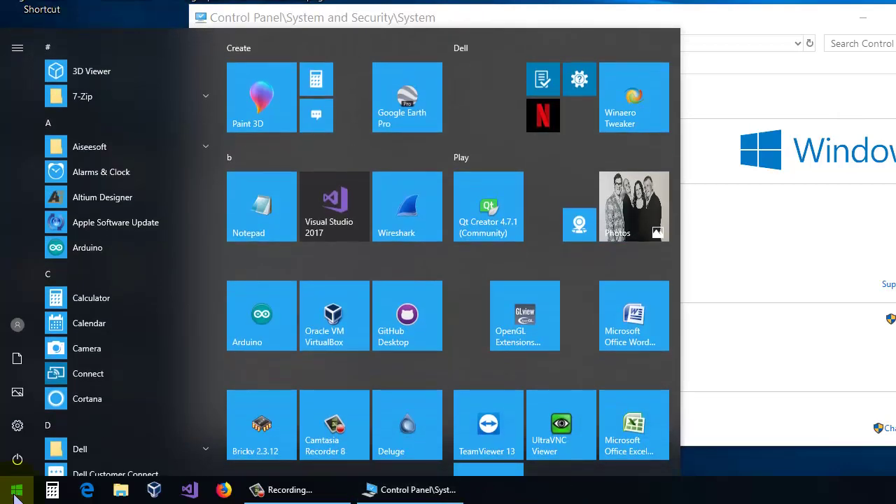
{"action": "type", "text": "DEVIC"}
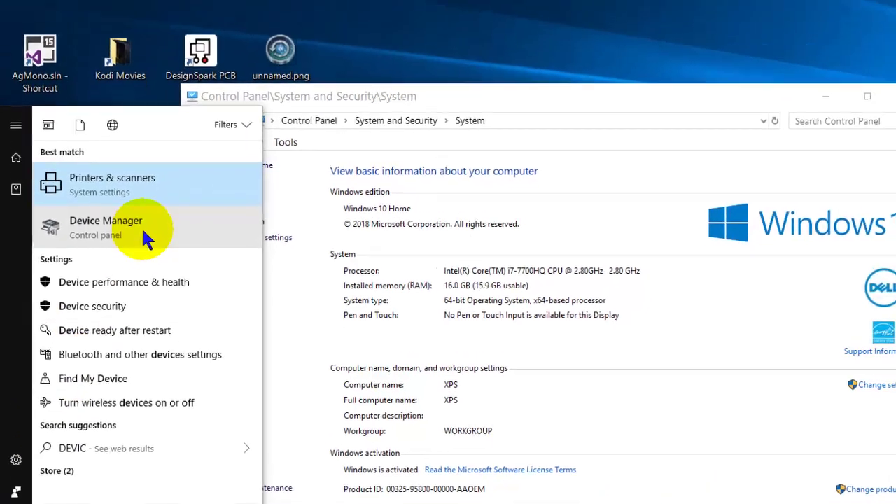
{"action": "left_click", "coordinate": [126, 225]}
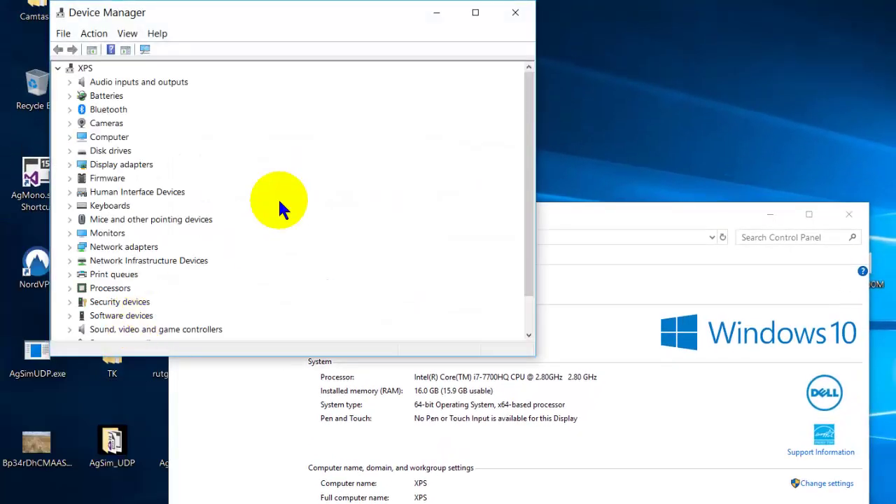
- Turn on View > Show hidden devices, enlarge the window, and expand Ports (COM & LPT)
{"action": "left_click", "coordinate": [128, 34]}
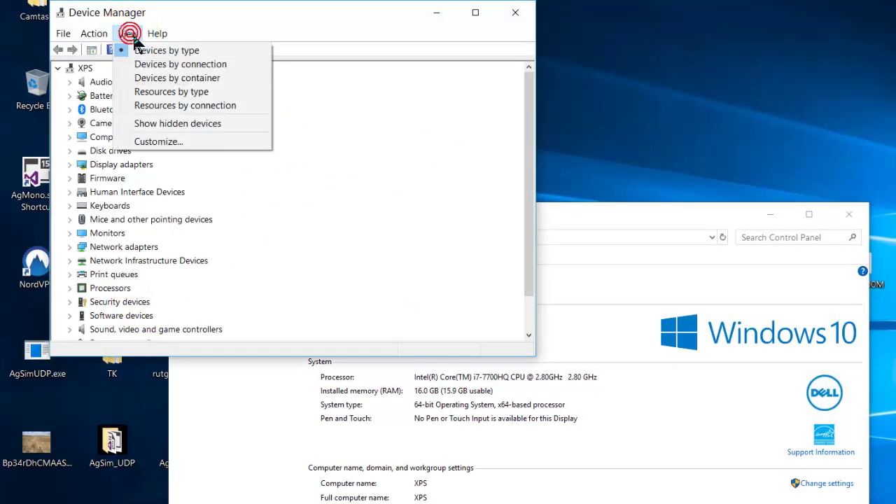
{"action": "left_click", "coordinate": [161, 126]}
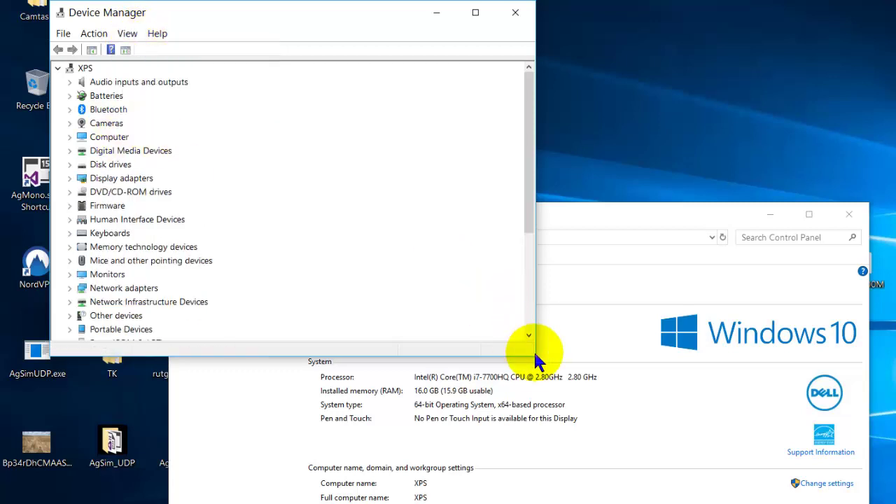
{"action": "left_click_drag", "start_coordinate": [536, 358], "coordinate": [724, 498]}
{"action": "left_click", "coordinate": [69, 343]}
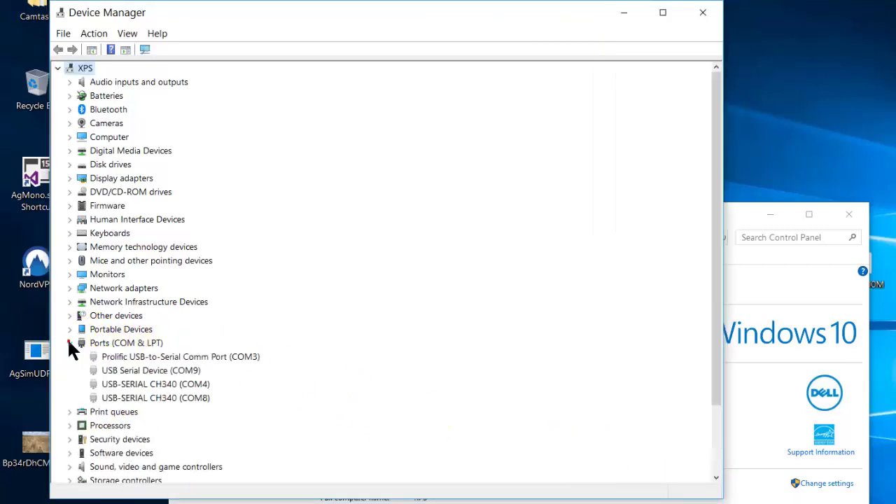
- Uninstall the CH340 (COM4) port and confirm the removal
{"action": "left_click", "coordinate": [159, 372]}
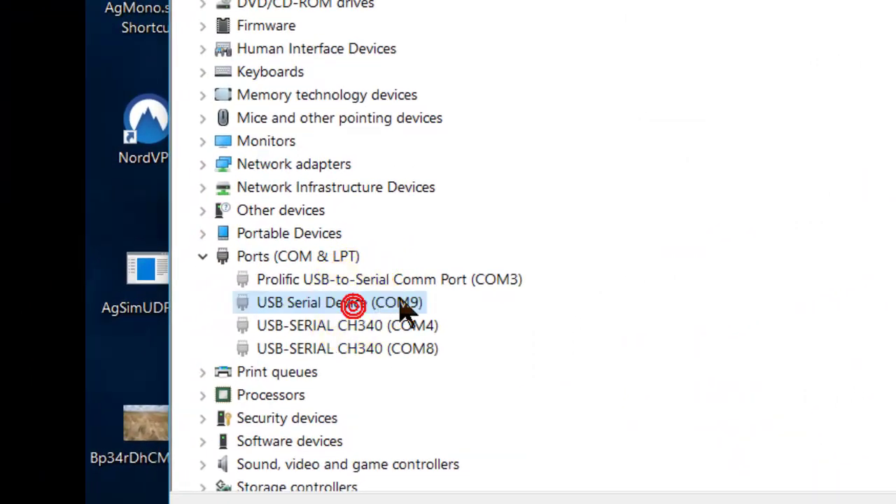
{"action": "left_click", "coordinate": [415, 327]}
{"action": "left_click", "coordinate": [402, 350]}
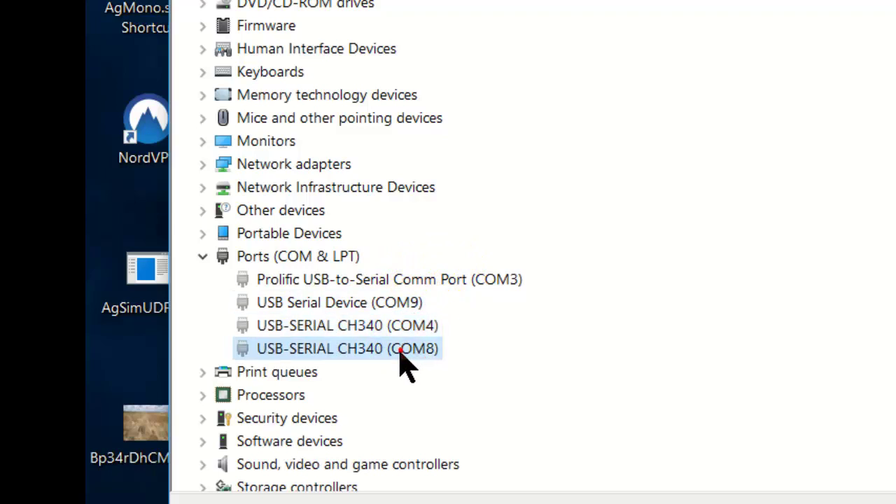
{"action": "left_click", "coordinate": [397, 327]}
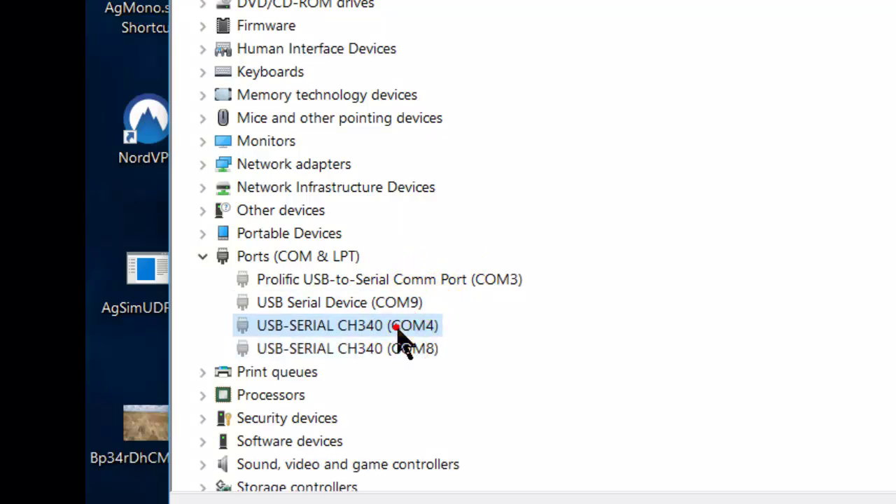
{"action": "right_click", "coordinate": [397, 329]}
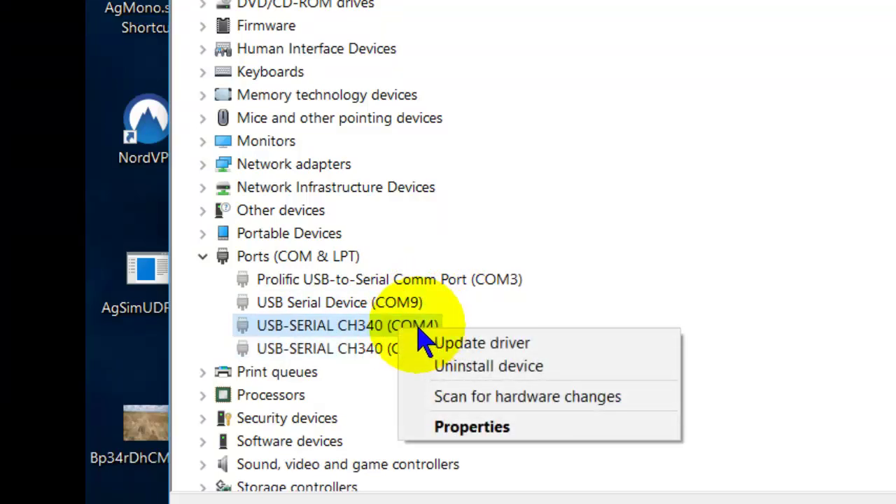
{"action": "left_click", "coordinate": [380, 324]}
{"action": "double_click", "coordinate": [378, 320]}
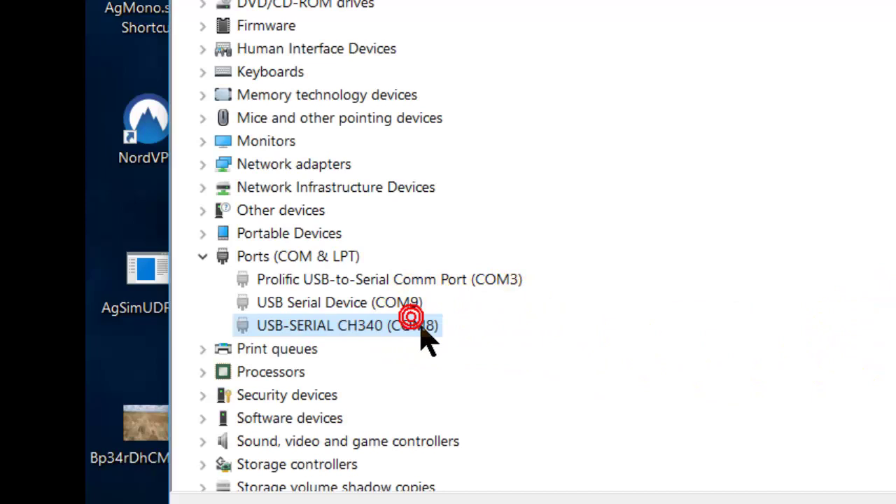
- Uninstall the CH340 (COM8) and USB Serial Device (COM9) ports
{"action": "right_click", "coordinate": [421, 328]}
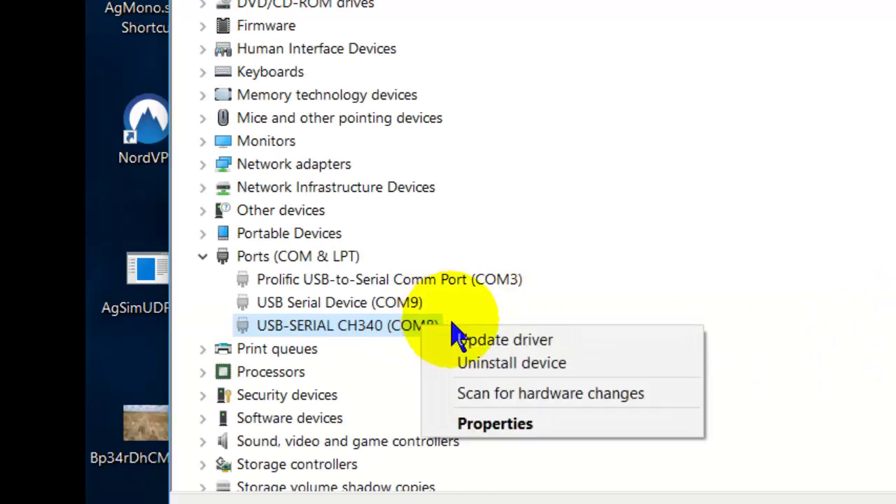
{"action": "left_click", "coordinate": [505, 361]}
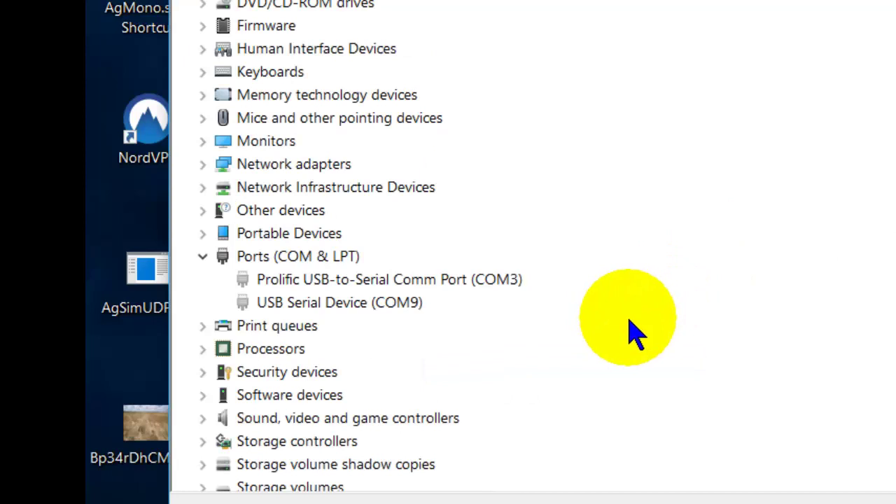
{"action": "right_click", "coordinate": [378, 308]}
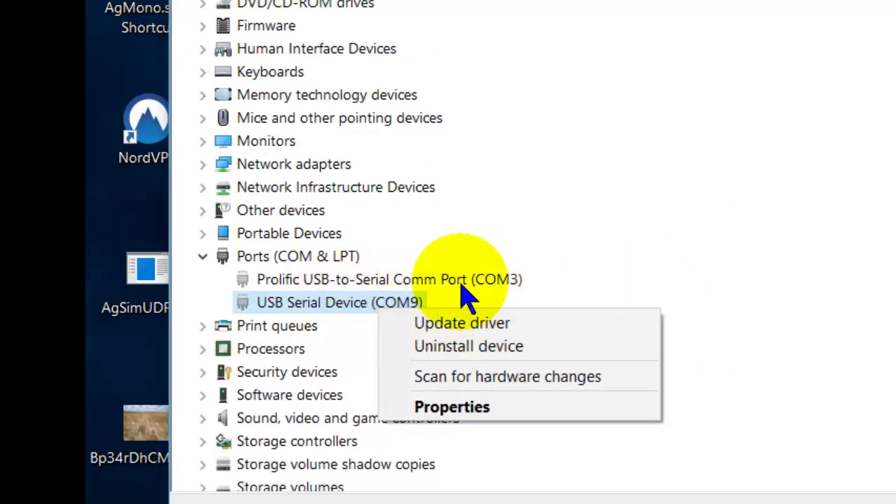
{"action": "left_click", "coordinate": [359, 308]}
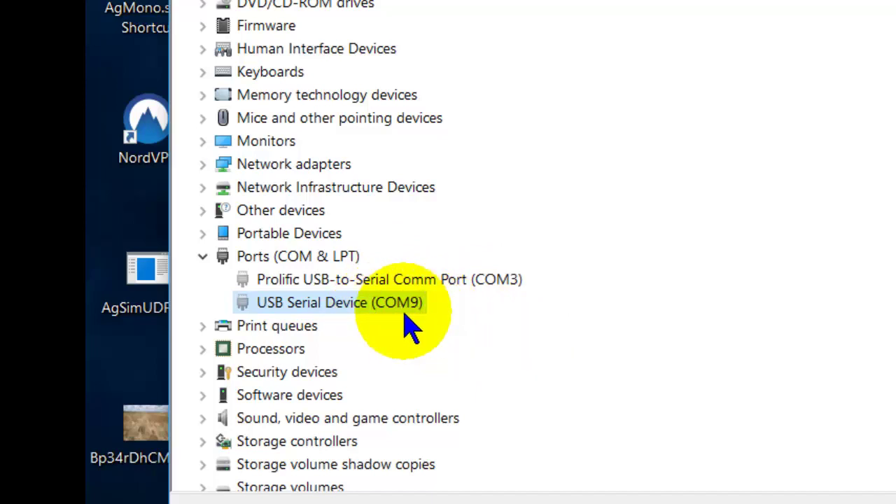
{"action": "double_click", "coordinate": [361, 304]}
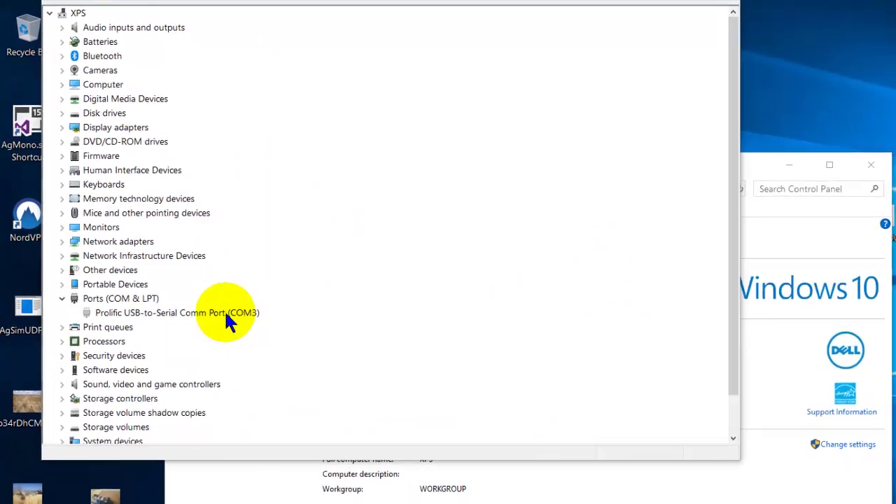
- Uninstall the Prolific COM3 port, then expand Ports (COM & LPT) once it reappears
{"action": "left_click", "coordinate": [228, 319]}
{"action": "key", "text": "Delete"}
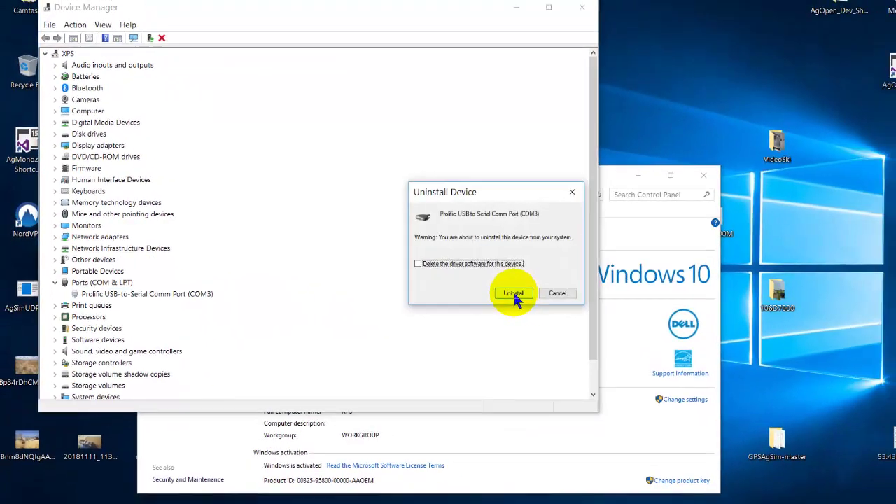
{"action": "left_click", "coordinate": [513, 293]}
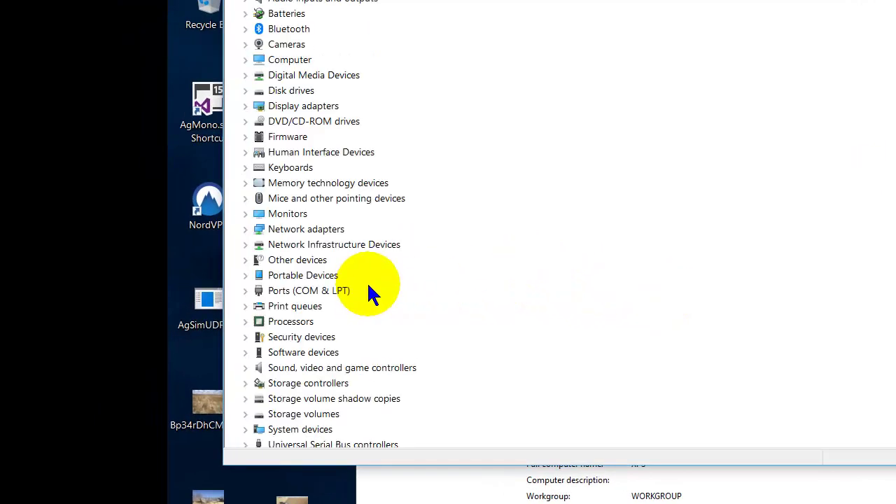
{"action": "left_click", "coordinate": [245, 291]}
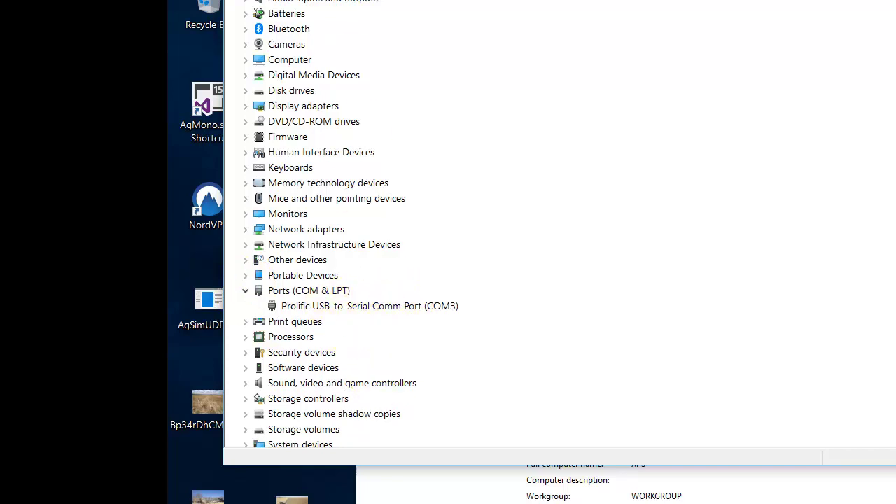
- Toggle Show hidden devices off and back on, confirming COM3 is the only port
{"action": "left_click", "coordinate": [308, 0]}
{"action": "left_click", "coordinate": [342, 44]}
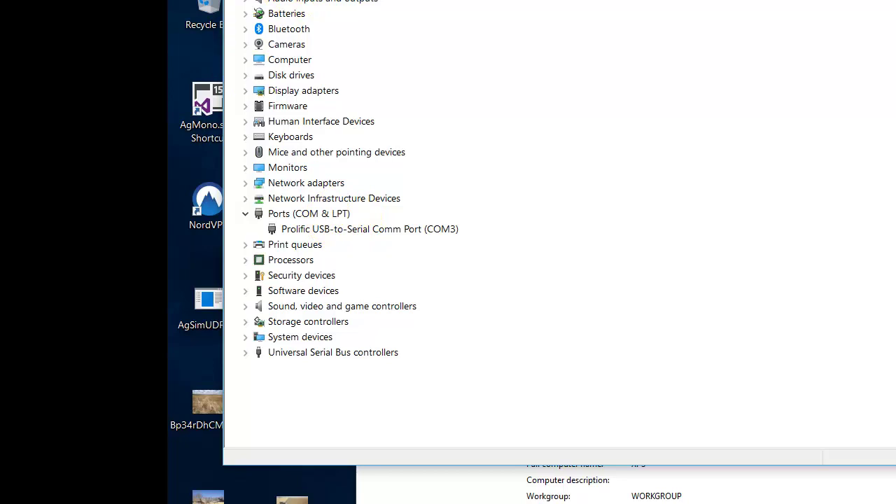
{"action": "left_click", "coordinate": [308, 0]}
{"action": "left_click", "coordinate": [329, 44]}
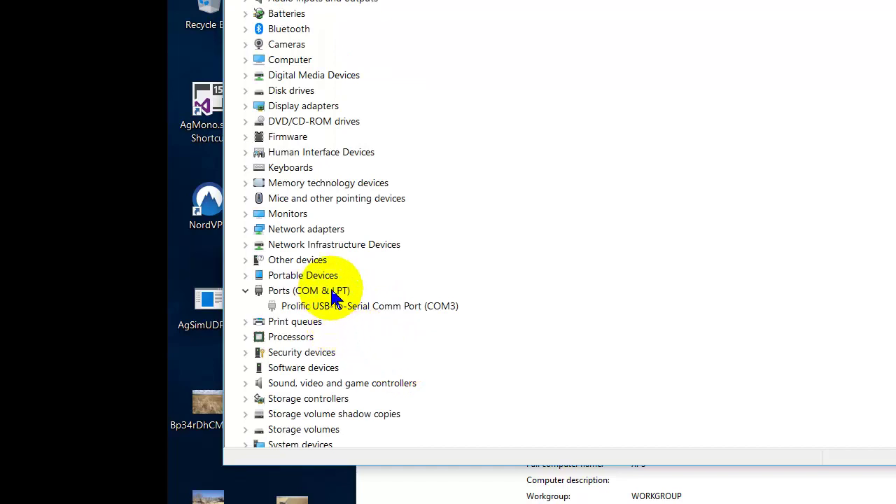
{"action": "left_click", "coordinate": [423, 308]}
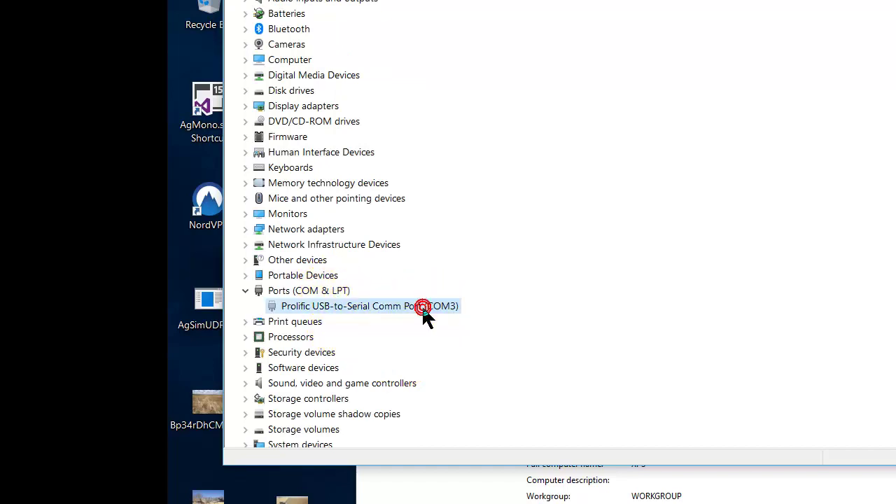
{"action": "right_click", "coordinate": [424, 308]}
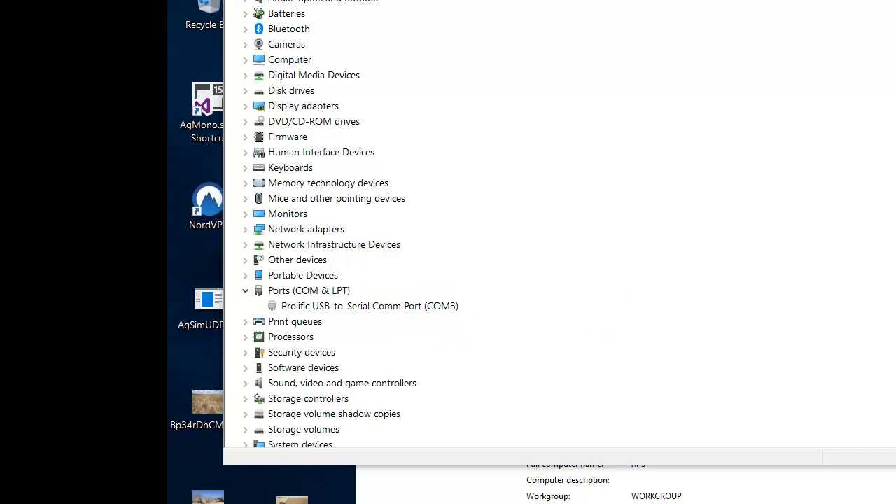
- Open AgOpenGPS_Dev\Application and launch AgOpenGPS.exe
{"action": "double_click", "coordinate": [573, 174]}
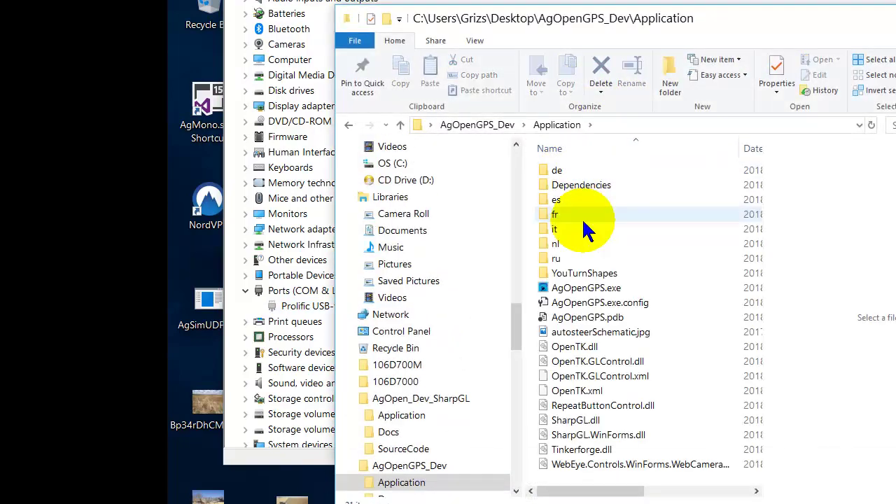
{"action": "left_click", "coordinate": [591, 290]}
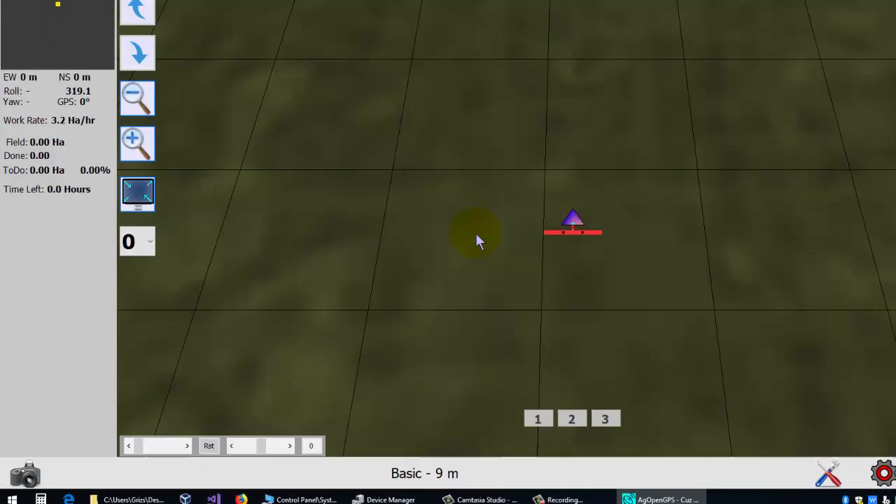
- Search Start for 'TASK' and run Task Manager as administrator
{"action": "left_click", "coordinate": [17, 490]}
{"action": "left_click", "coordinate": [18, 493]}
{"action": "type", "text": "TASK"}
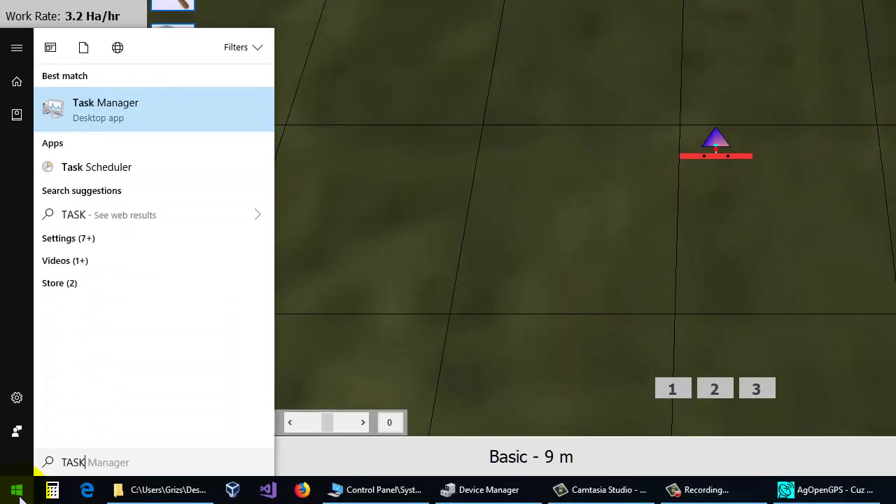
{"action": "right_click", "coordinate": [174, 110]}
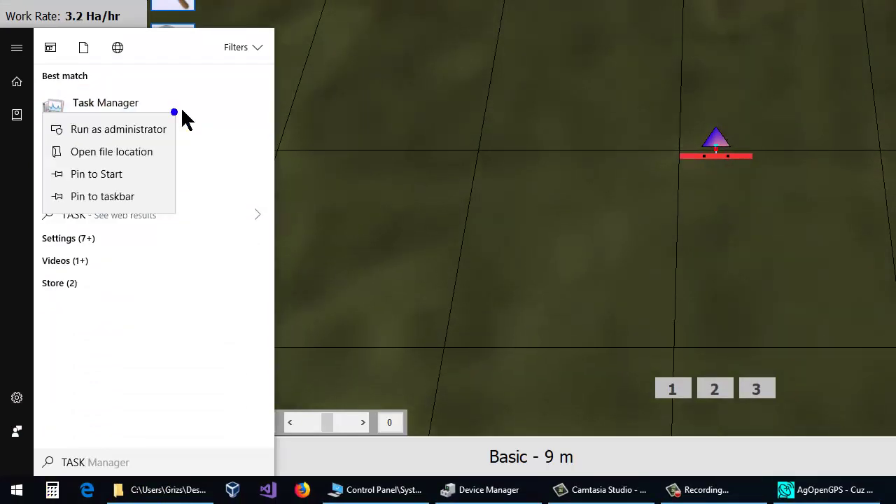
{"action": "left_click", "coordinate": [147, 132]}
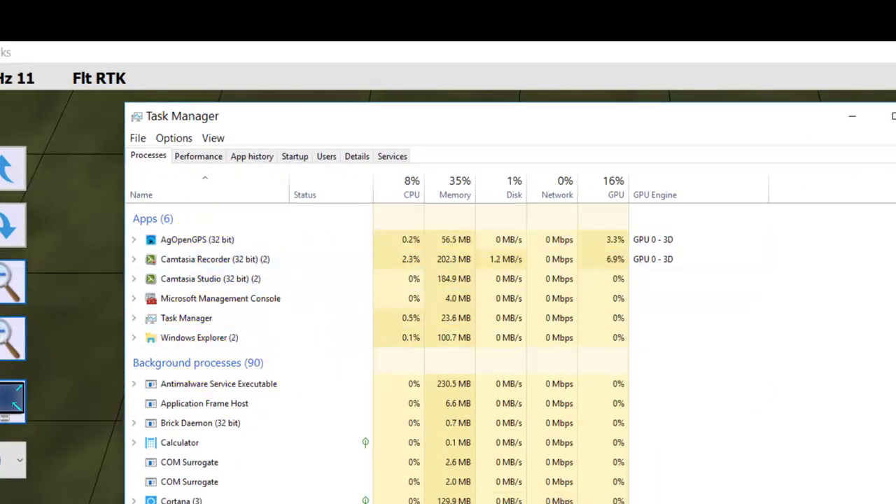
- On the Details tab, set AgOpenGPS.exe priority to High and confirm the change
{"action": "left_click", "coordinate": [201, 240]}
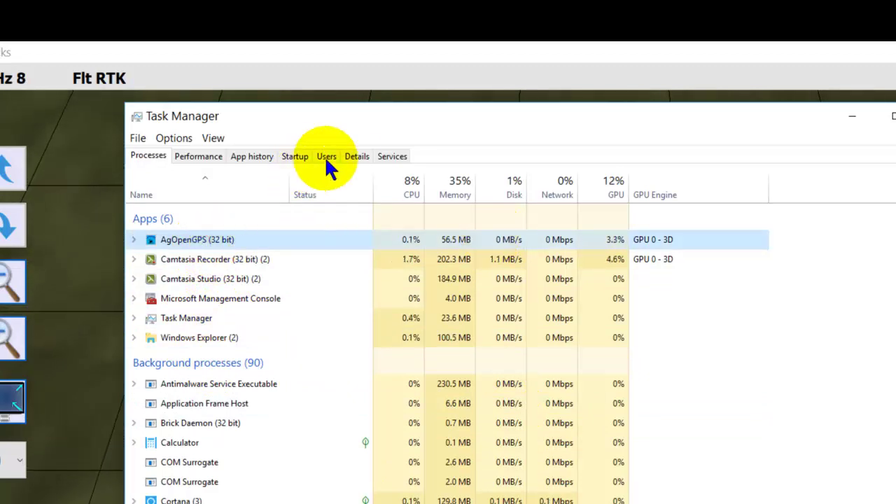
{"action": "left_click", "coordinate": [355, 157]}
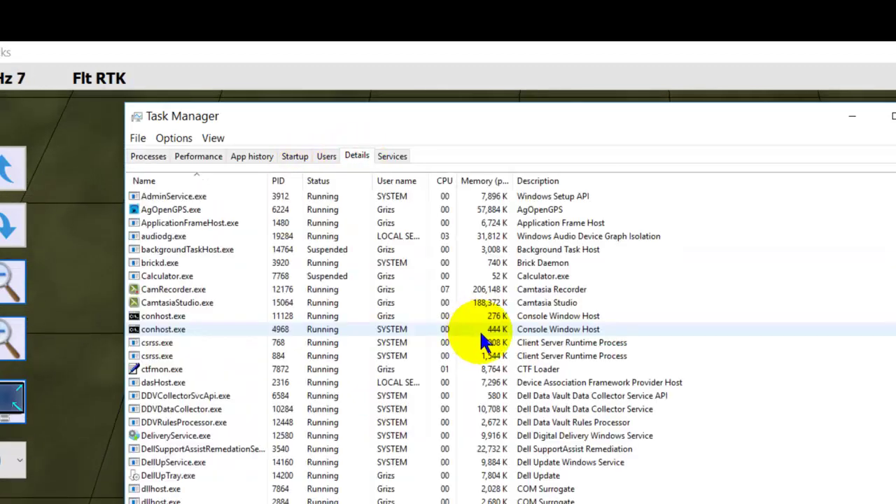
{"action": "left_click", "coordinate": [188, 211]}
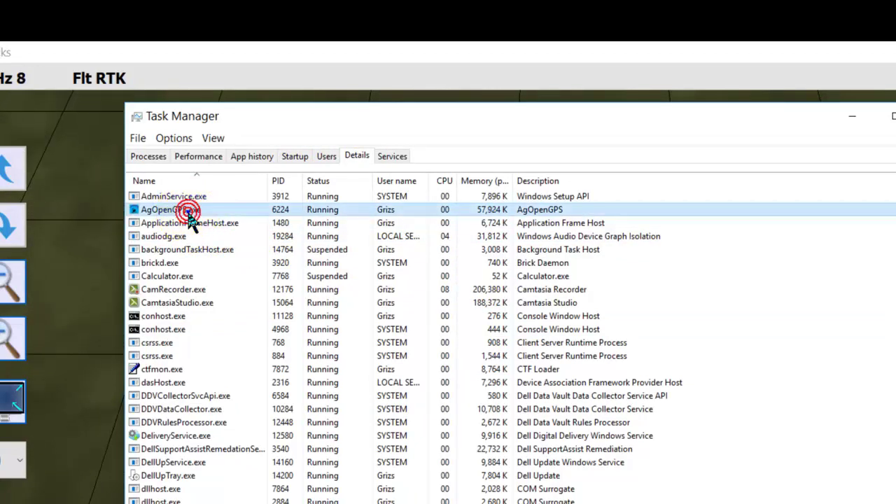
{"action": "right_click", "coordinate": [191, 218]}
{"action": "mouse_move", "coordinate": [256, 258]}
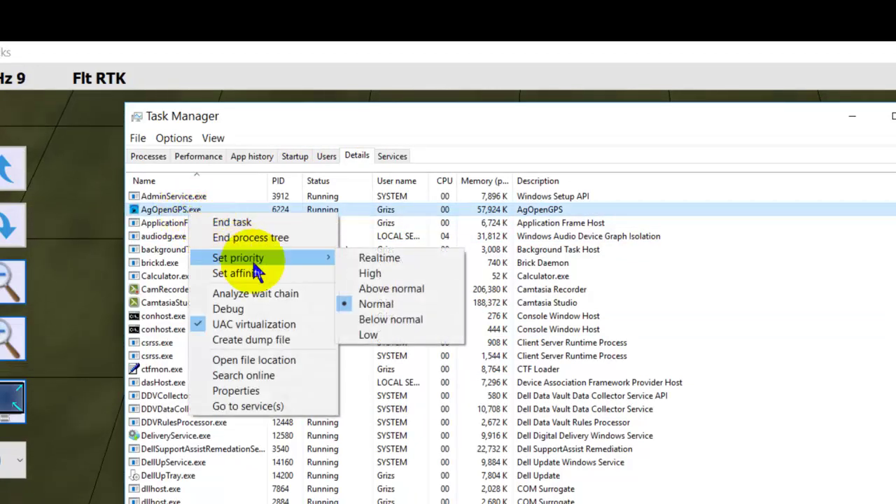
{"action": "left_click", "coordinate": [380, 274]}
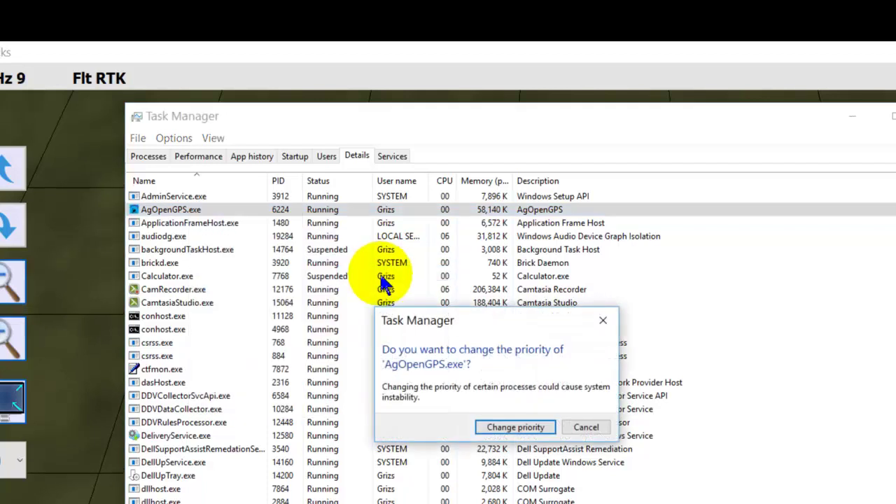
{"action": "left_click", "coordinate": [515, 426]}
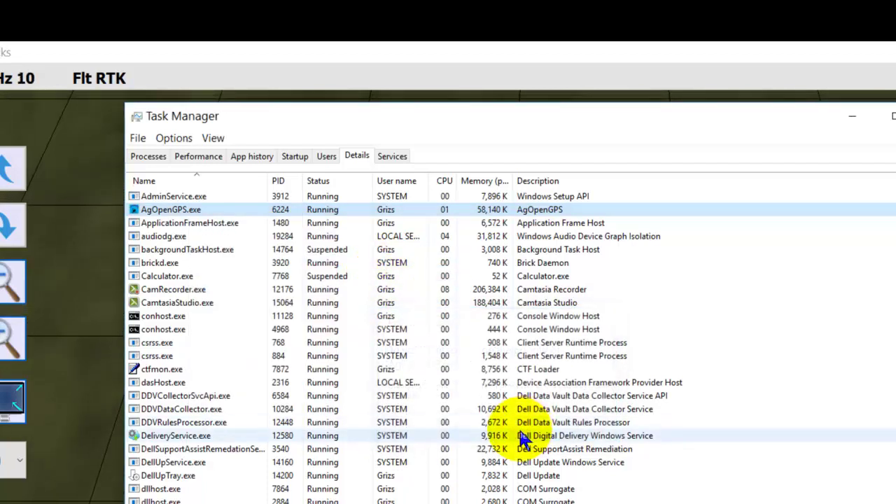